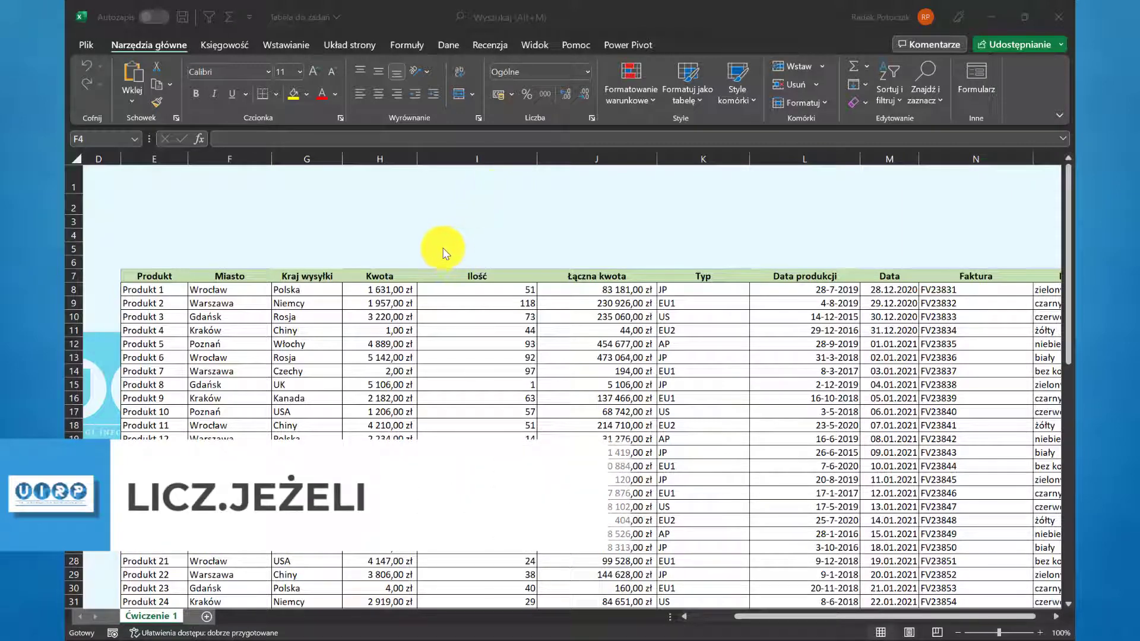
- Begin a LICZ.JEŻELI formula in F4 with its range starting at the Miasto header F7
key("alt+Tab")
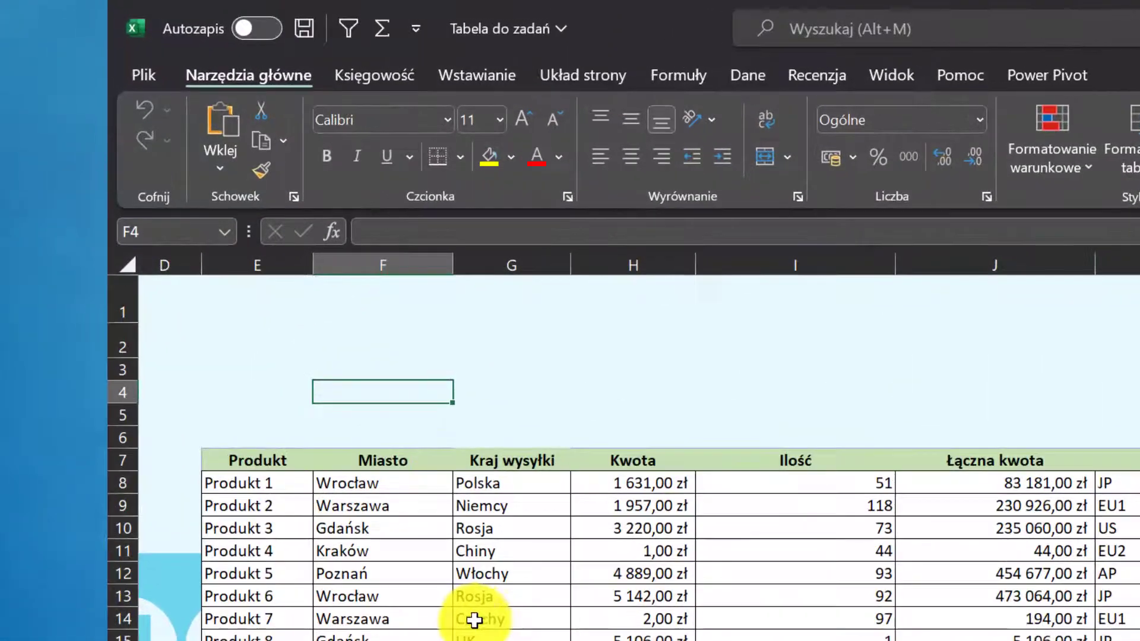
type("=")
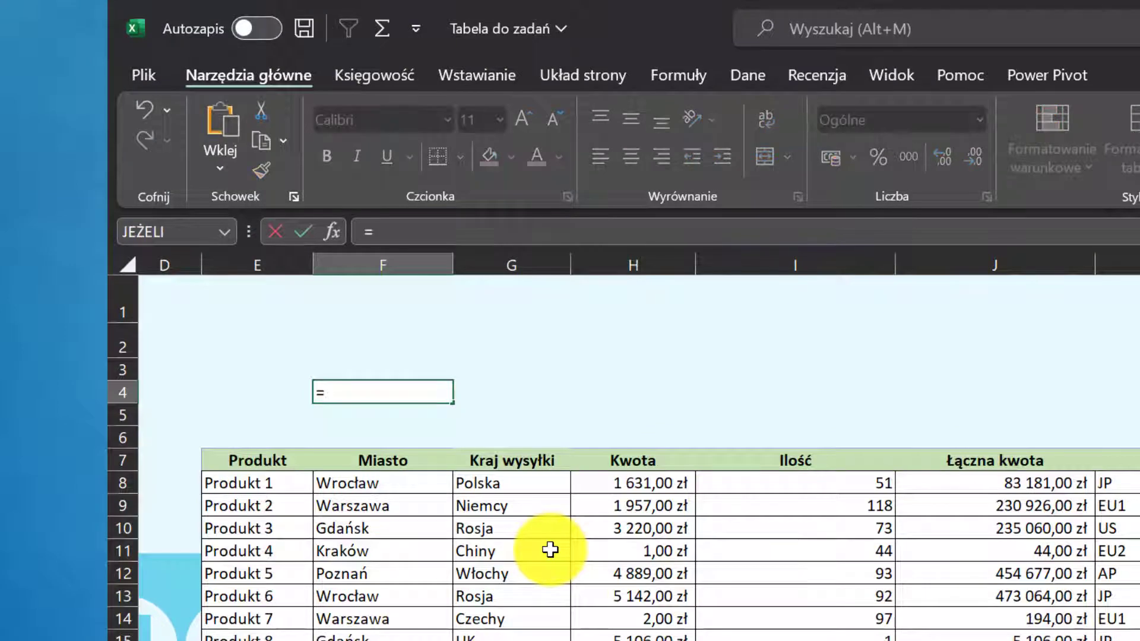
type("licz.")
key("Tab")
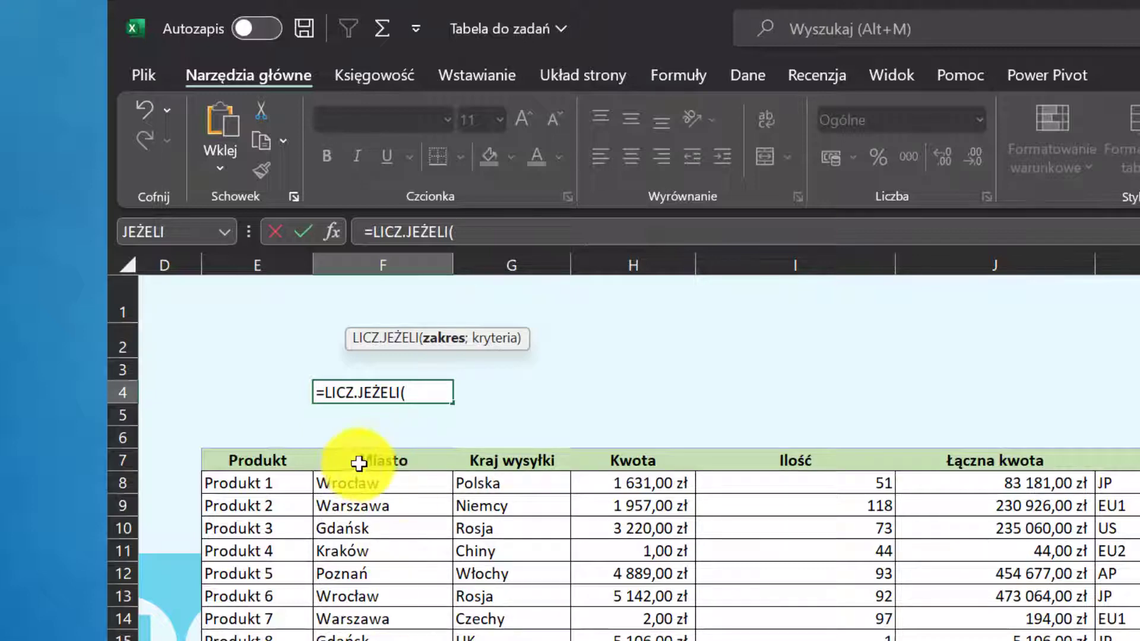
left_click(393, 461)
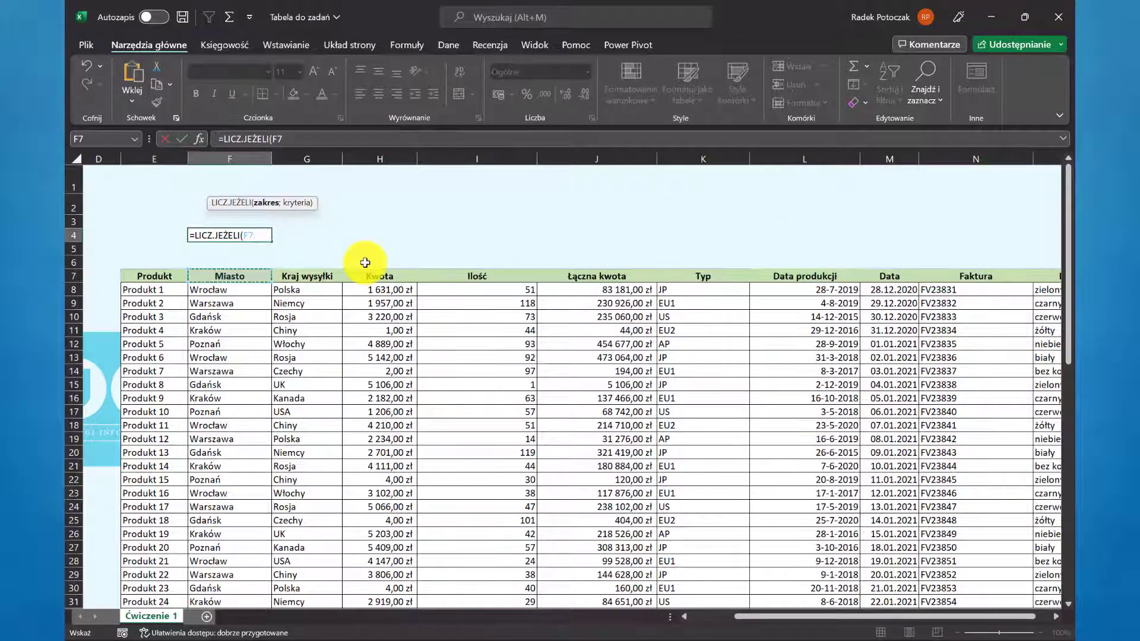
- Extend the range to F7:F69 and add the "Wrocław" criterion, so F4 returns 14
key("ctrl+shift+Down")
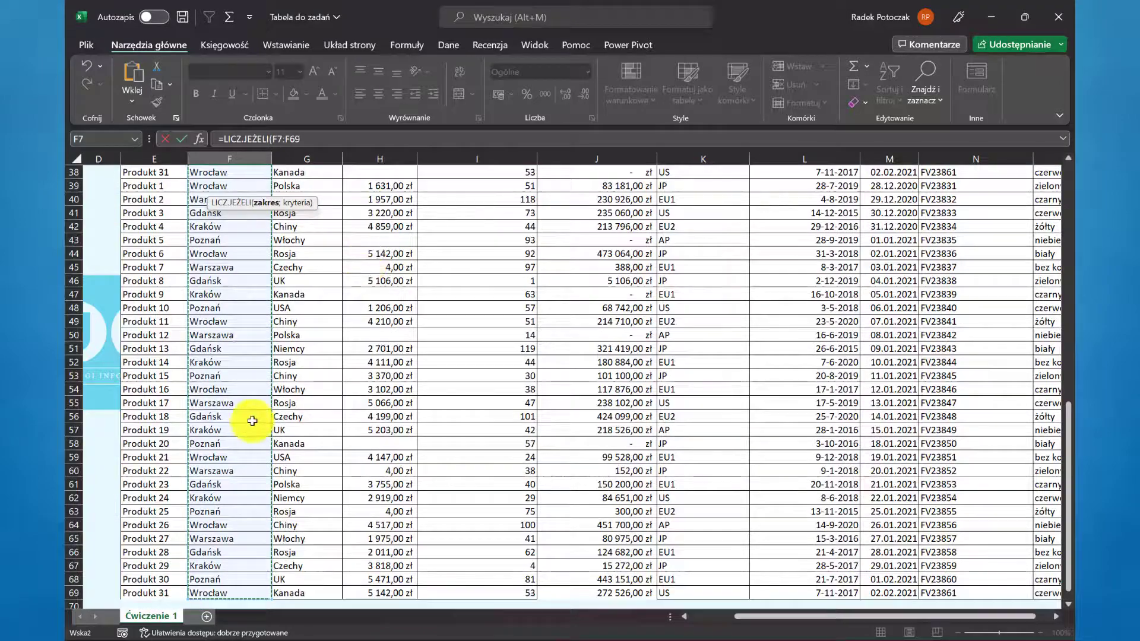
scroll(252, 421, "up", 4)
scroll(253, 421, "up", 4)
scroll(253, 421, "up", 4)
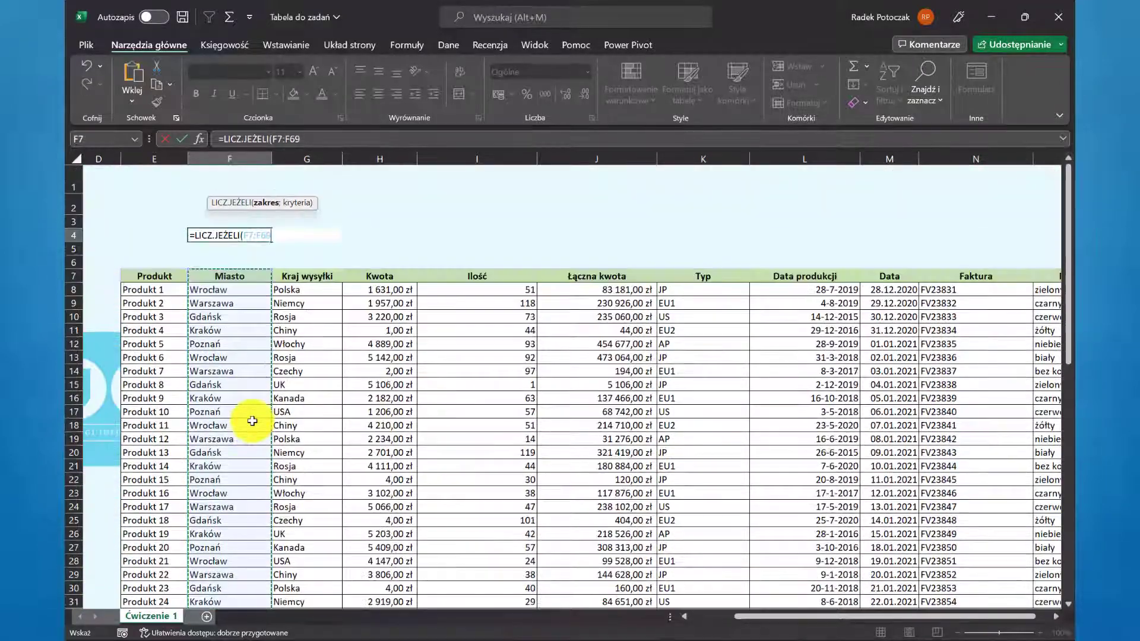
type(";\"Wrocław")
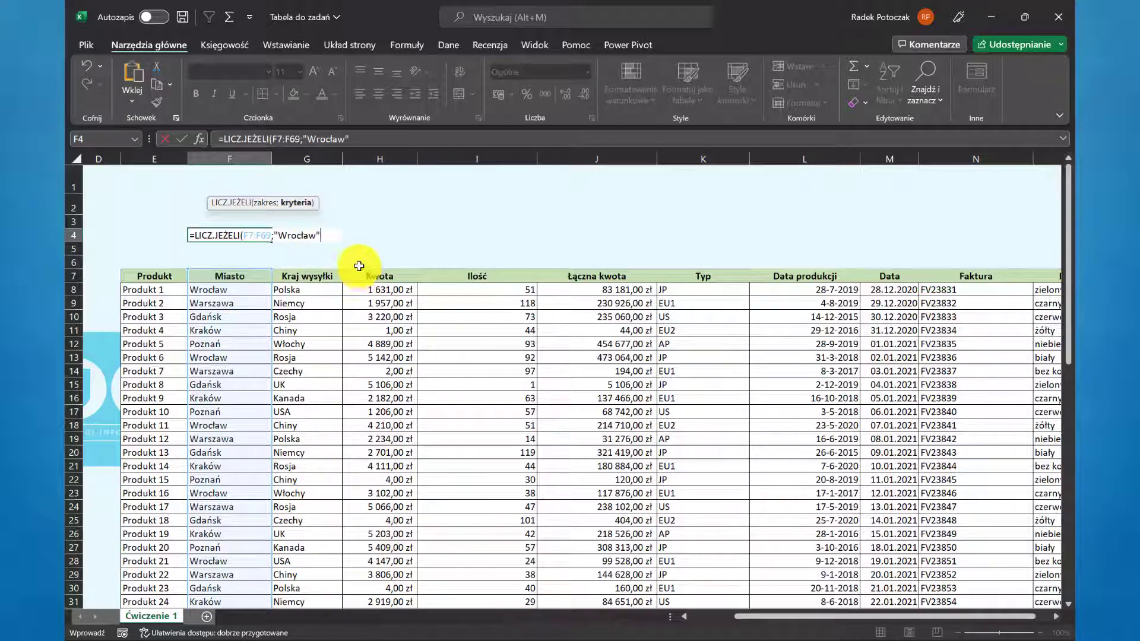
type(")")
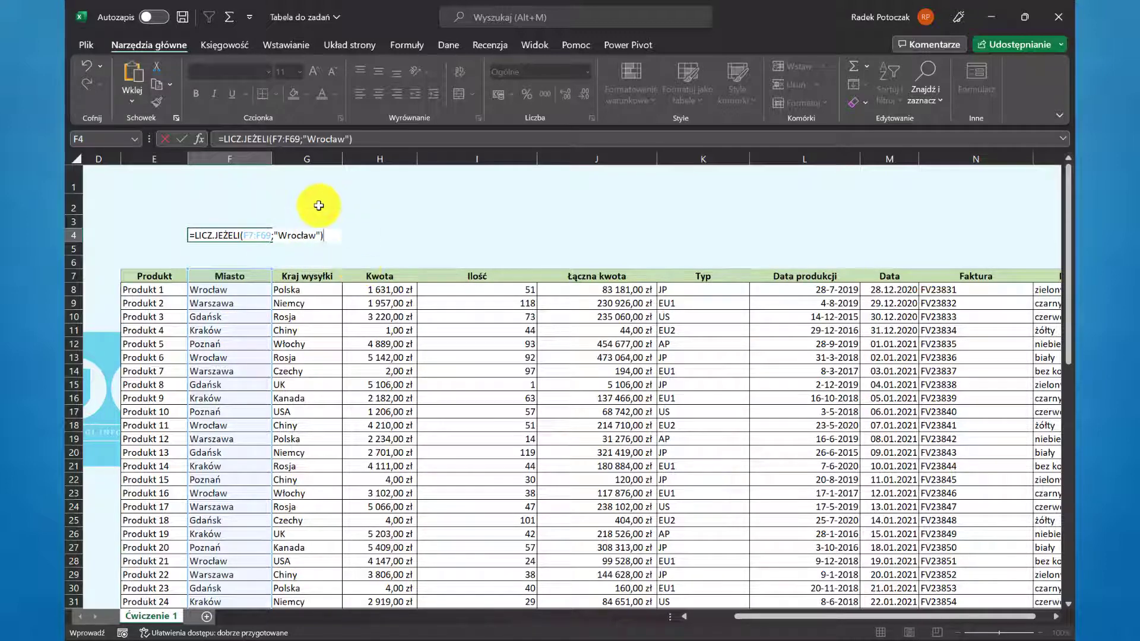
key("ctrl+Return")
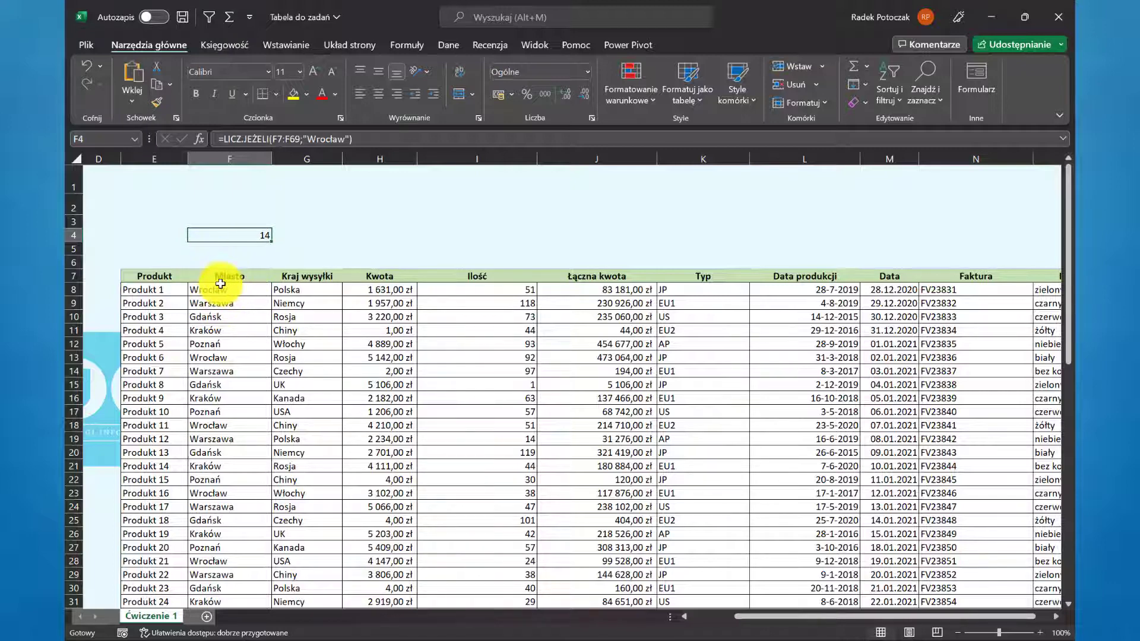
- Start a LICZ.JEŻELI formula in H4 with its range beginning at the Kwota header H7
left_click(376, 231)
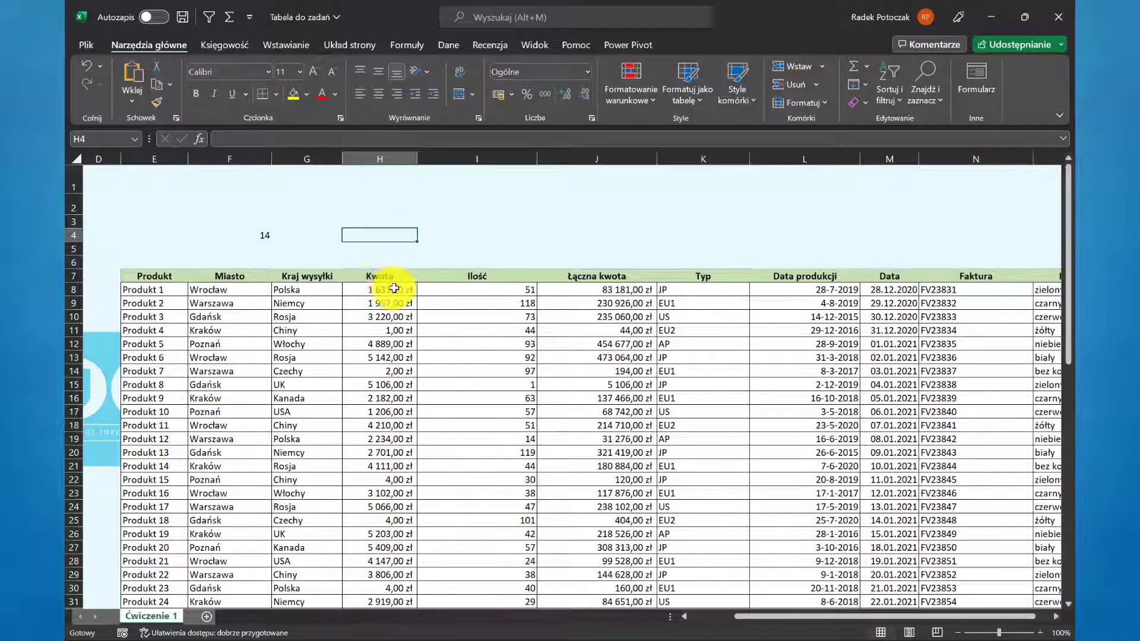
type("=")
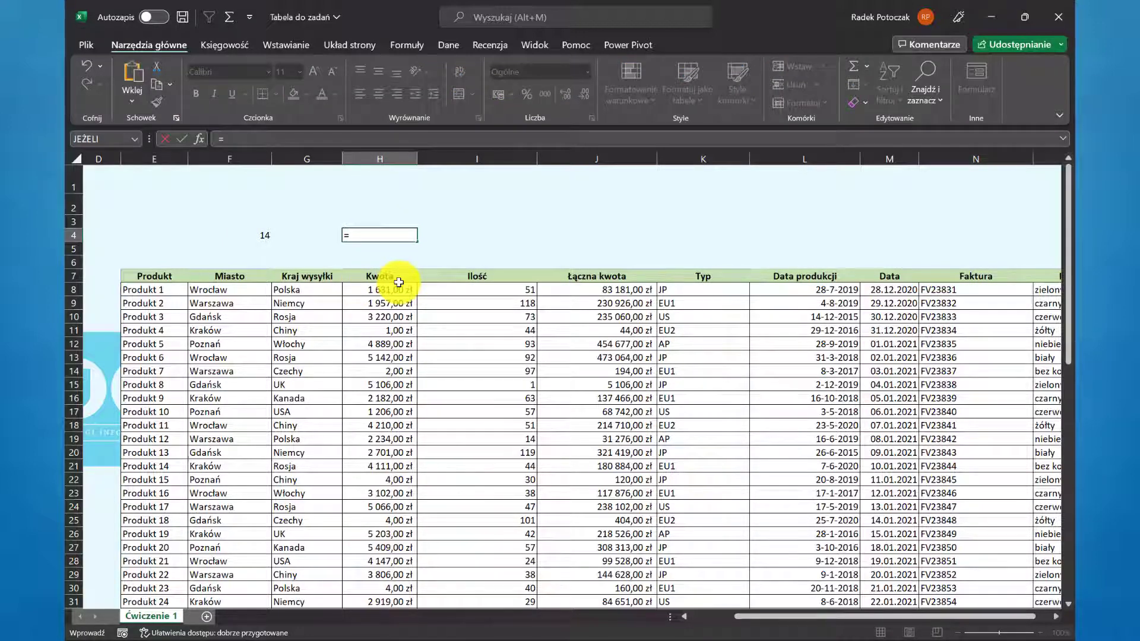
type("li")
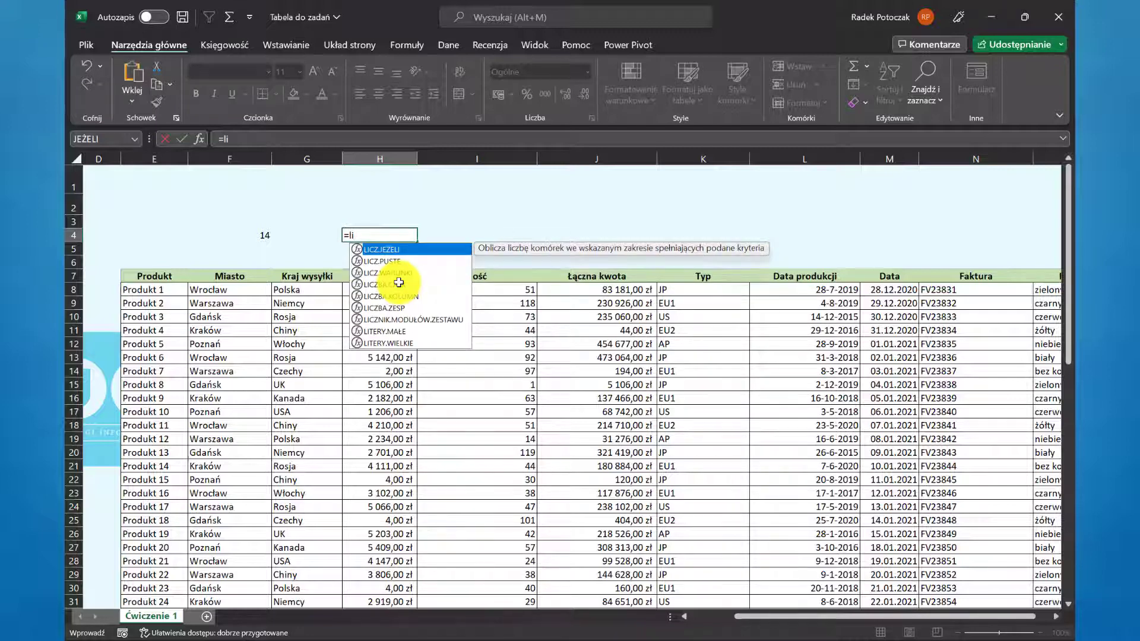
key("Tab")
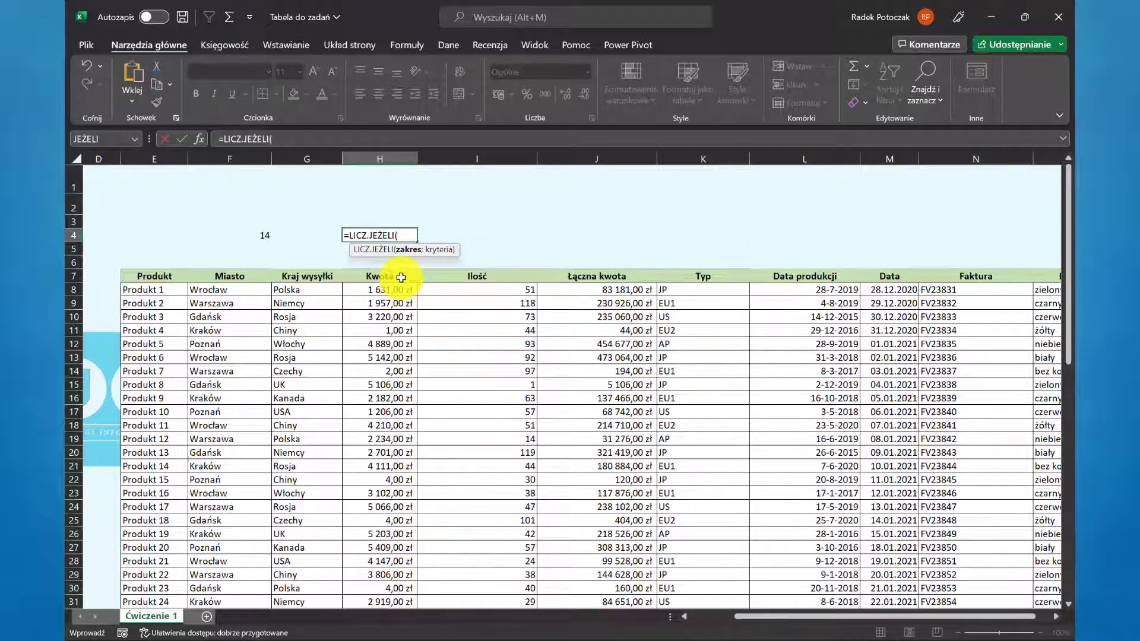
left_click(401, 277)
- Set the count range to H7:H69 and add the separator for the criterion
key("ctrl+shift+Down")
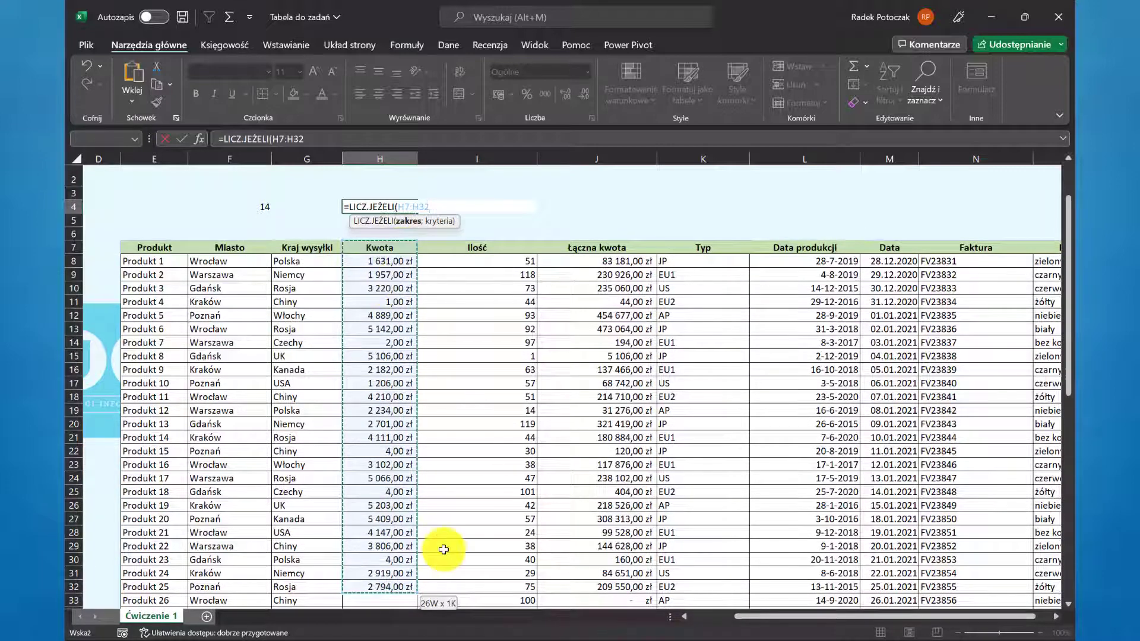
scroll(415, 538, "down", 2)
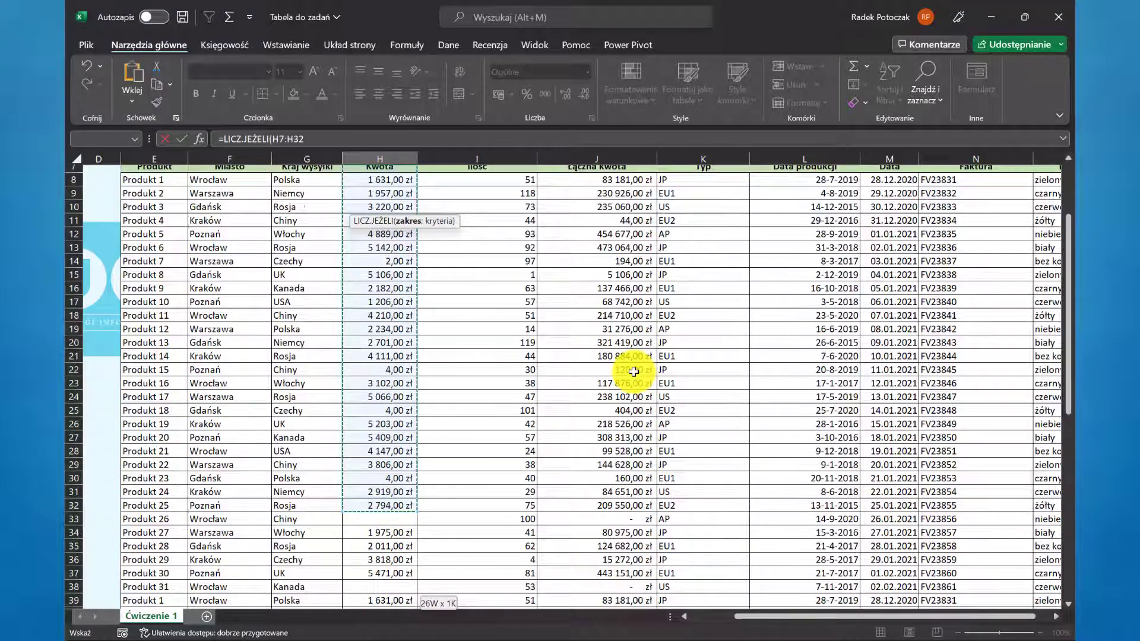
key("ctrl+shift+Down")
key("ctrl+shift+Down")
key("ctrl+shift+Down")
key("ctrl+shift+Down")
key("ctrl+shift+Down")
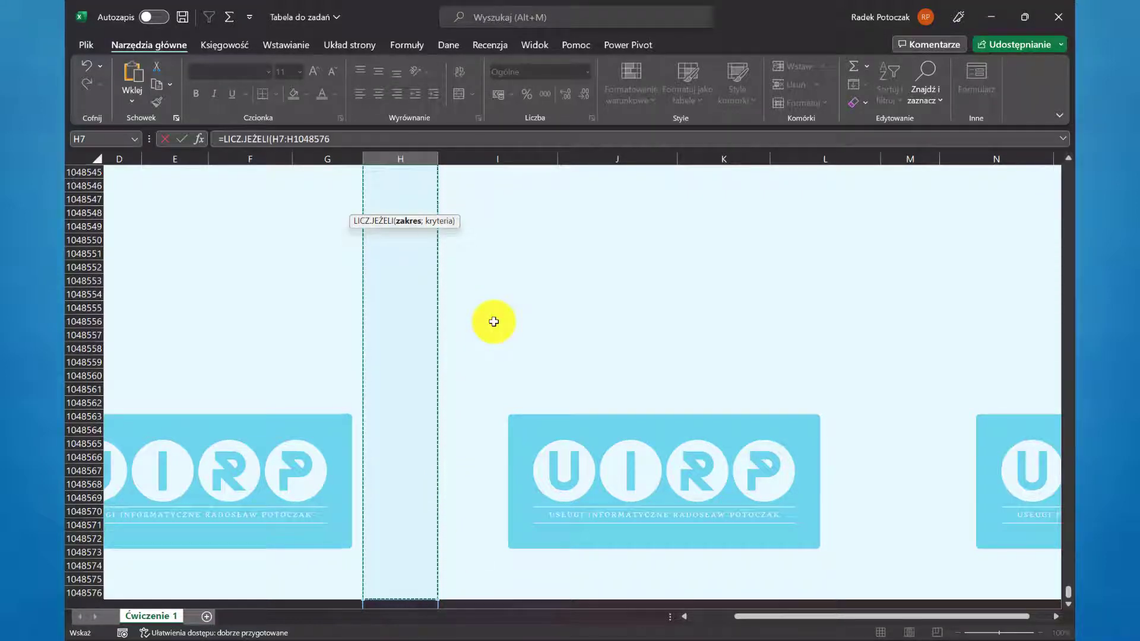
key("ctrl+shift+Up")
scroll(493, 322, "up", 8)
scroll(499, 349, "up", 1)
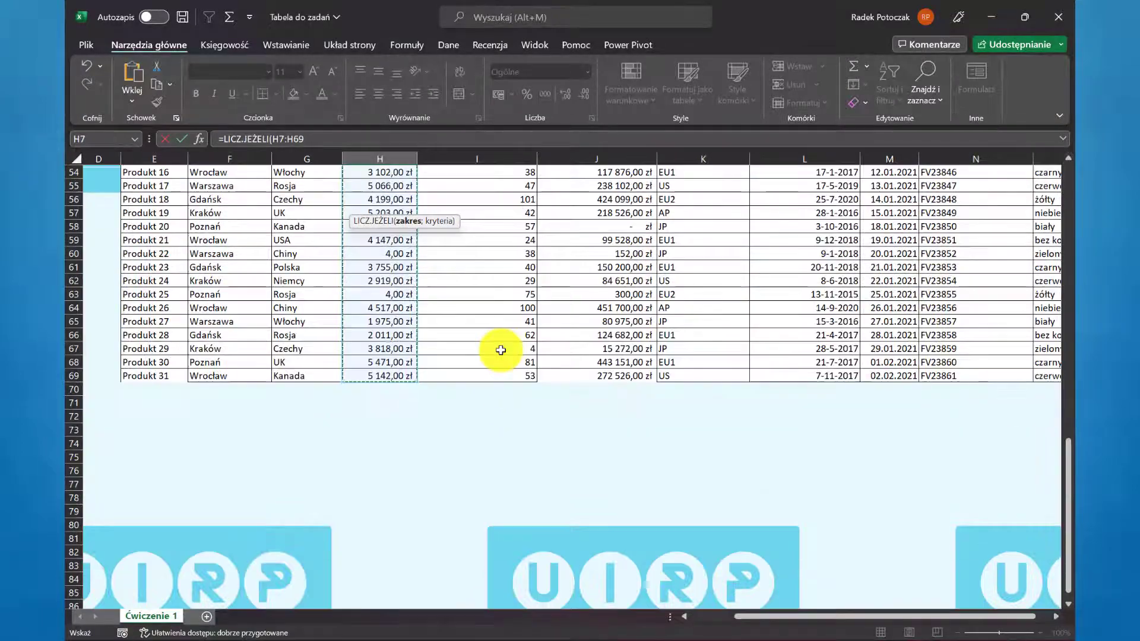
scroll(509, 351, "up", 4)
scroll(420, 471, "up", 4)
scroll(420, 412, "up", 8)
scroll(420, 401, "up", 4)
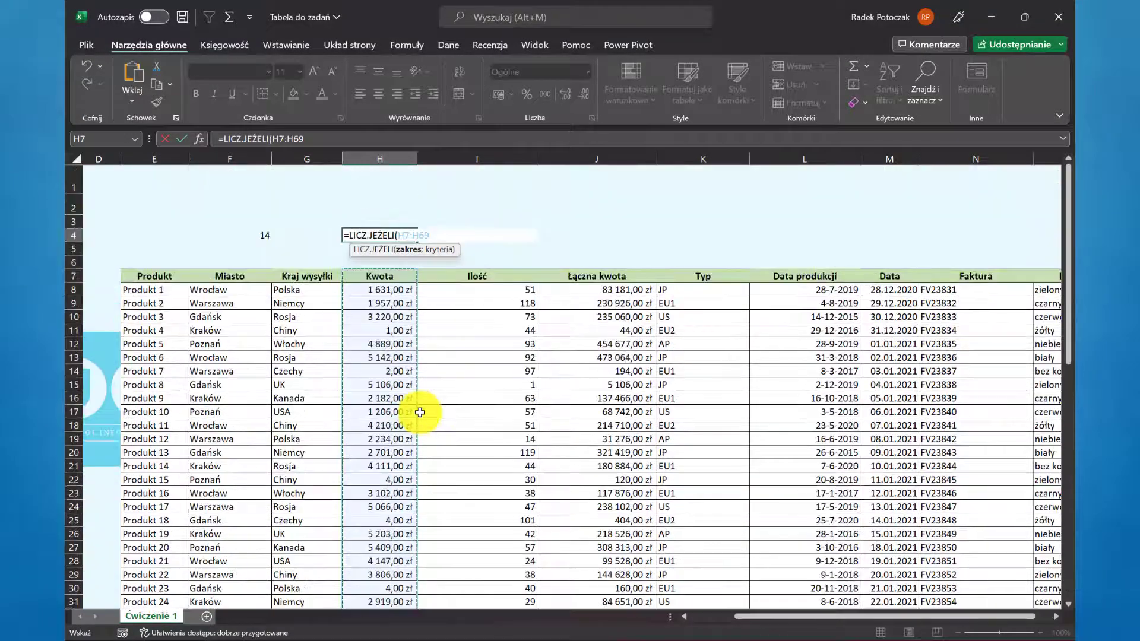
left_click_drag(464, 252, 452, 191)
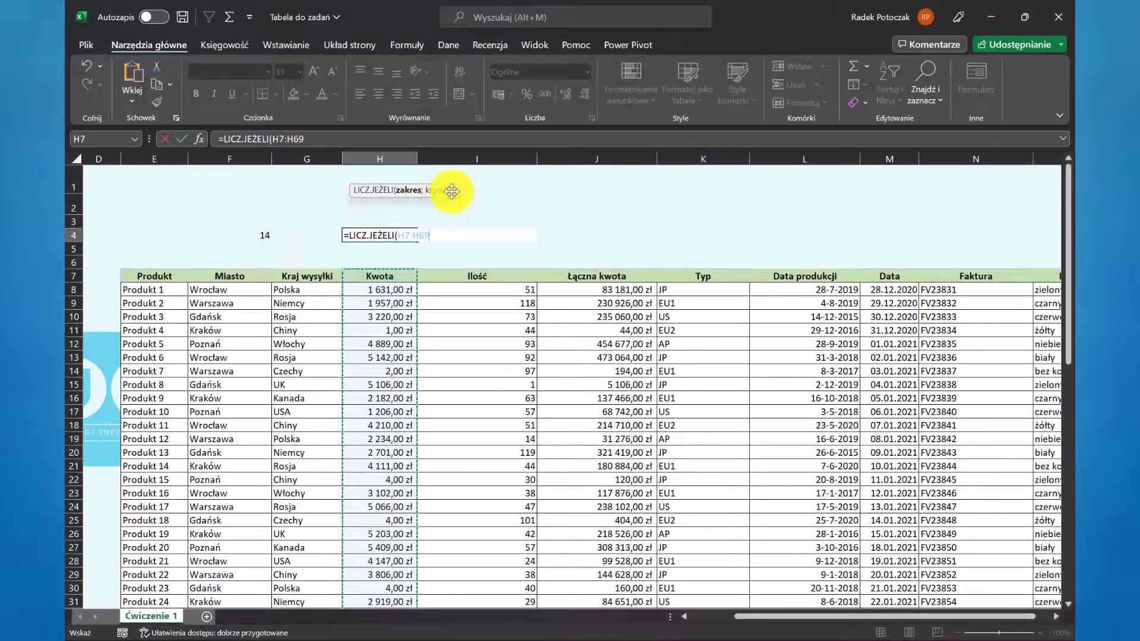
type(";")
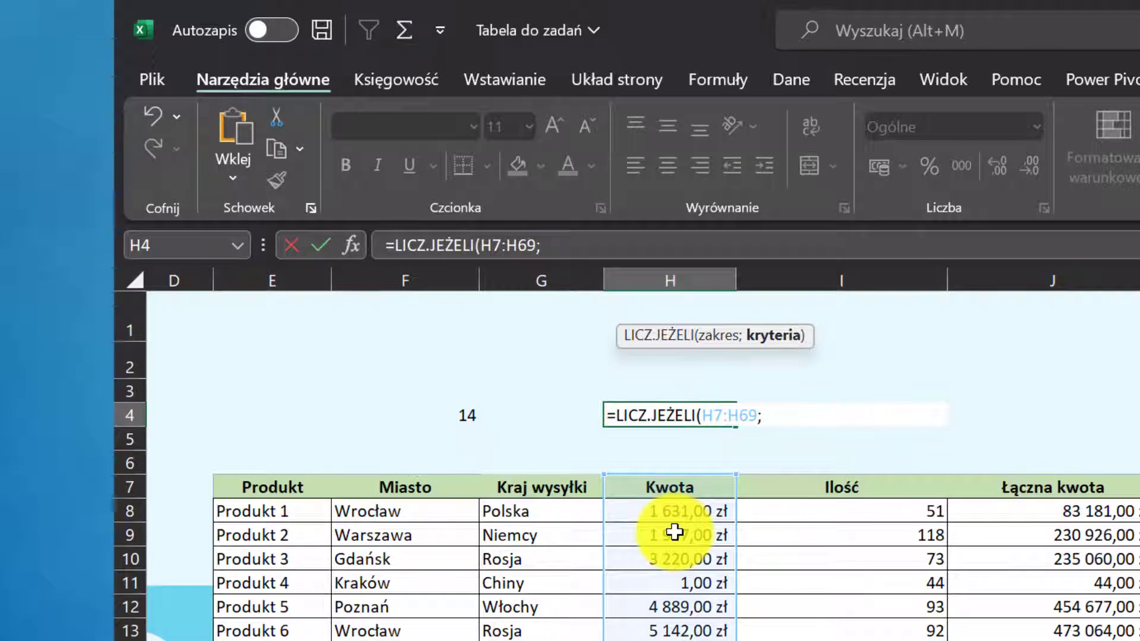
- Finish H4 as =LICZ.JEŻELI(H7:H69;">"&1000), which returns 48 amounts above 1000
type("\">\"")
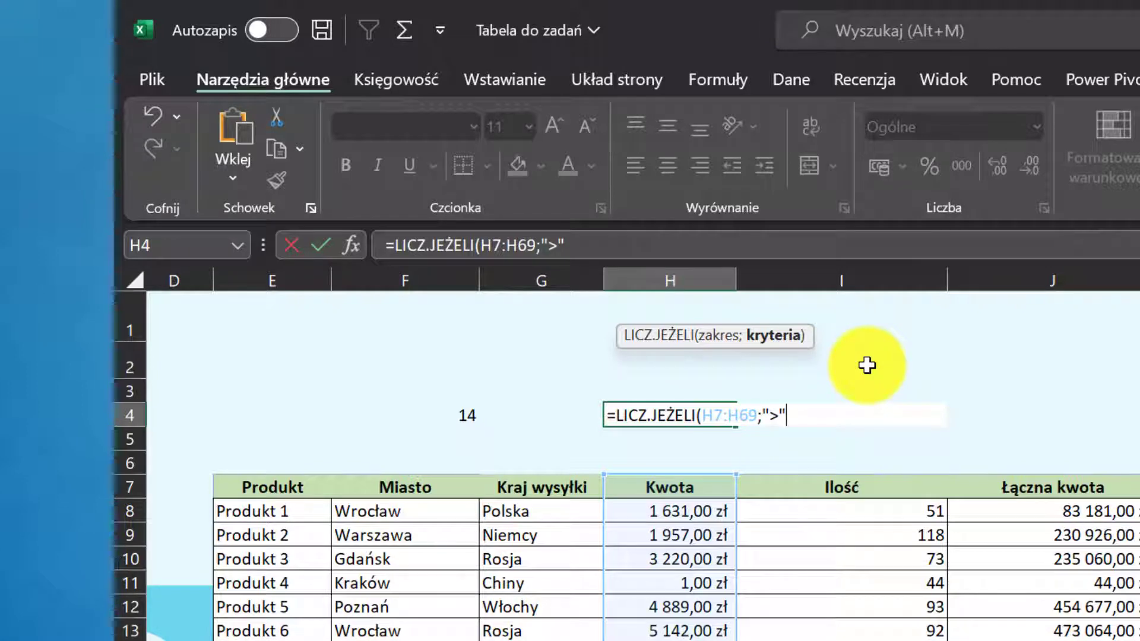
type("&")
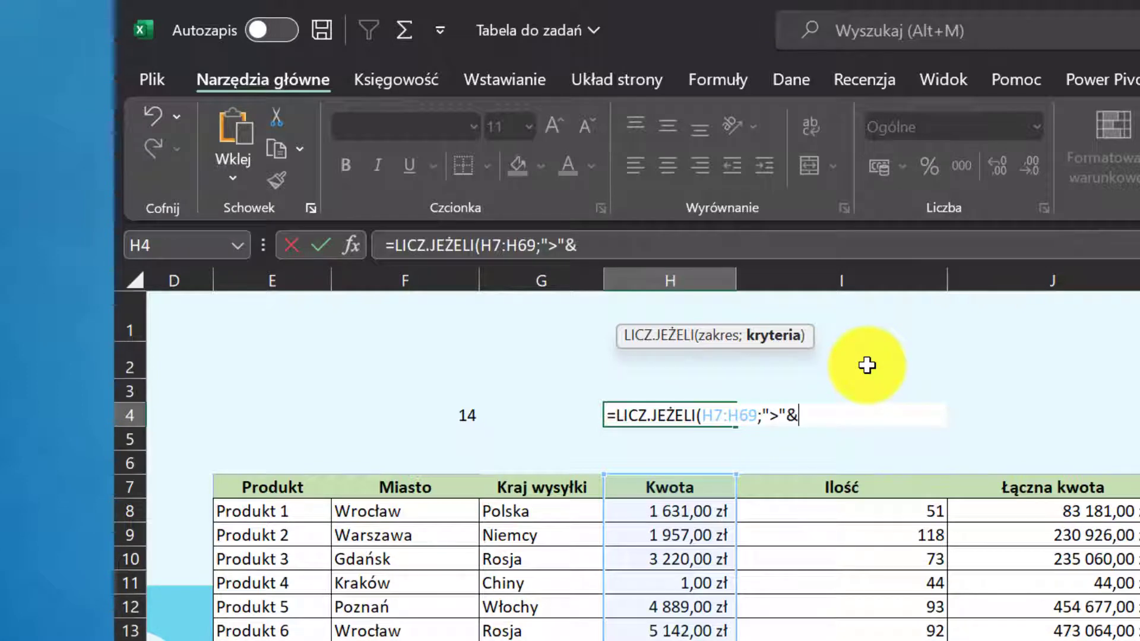
type("100")
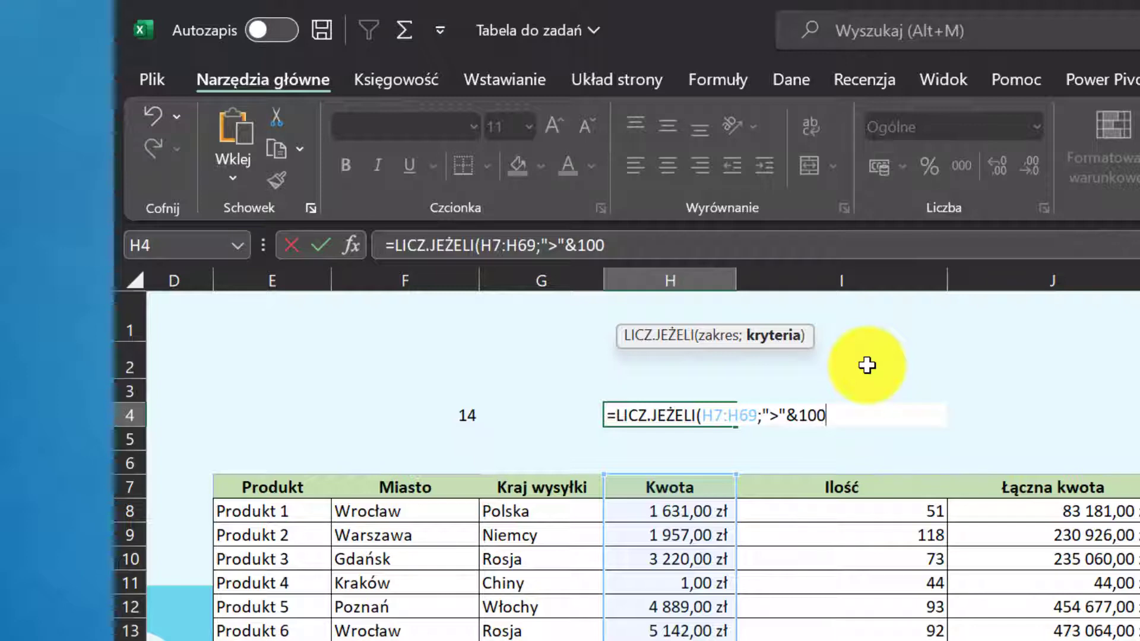
type("0")
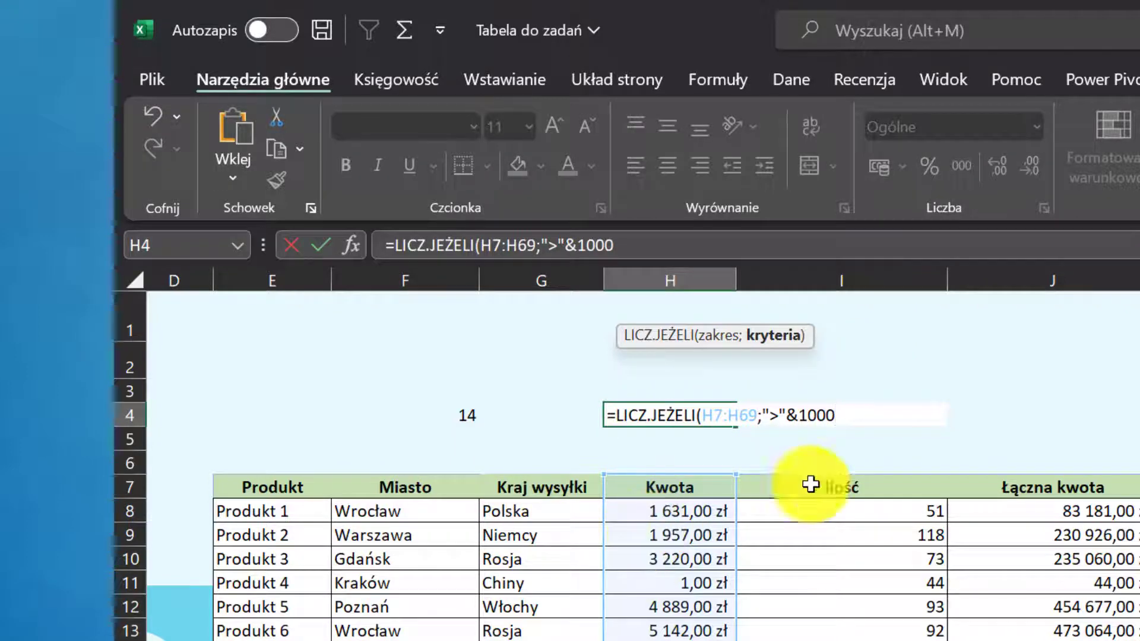
key("Return")
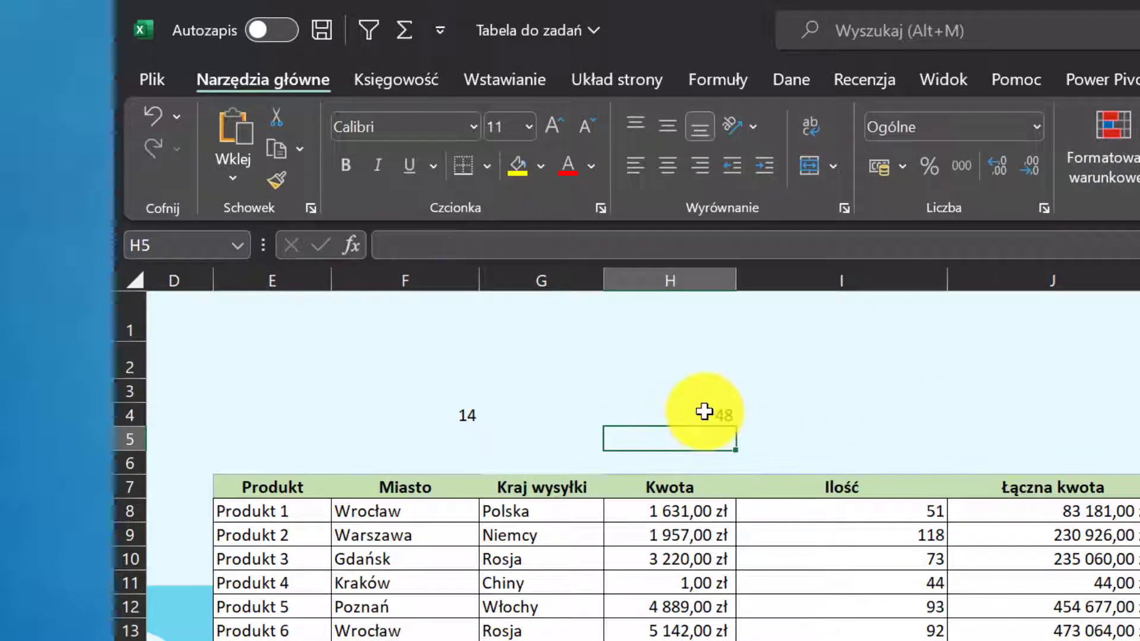
left_click(702, 414)
left_click(721, 386)
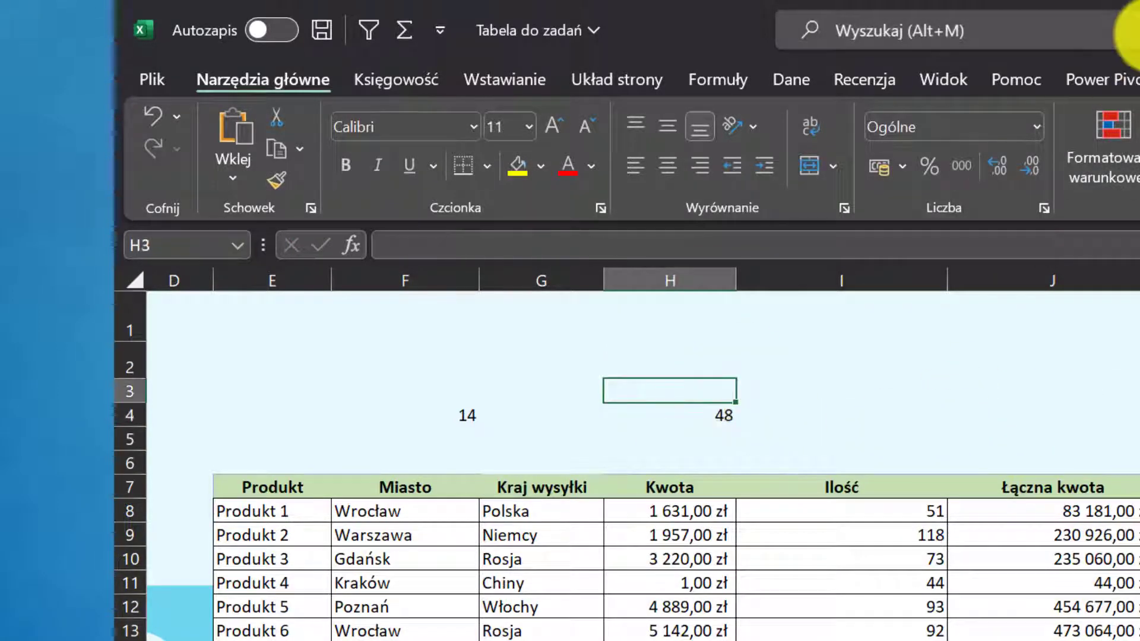
- Enter the criterion >1000 in H3 and the city Wrocław in G3
type(">100")
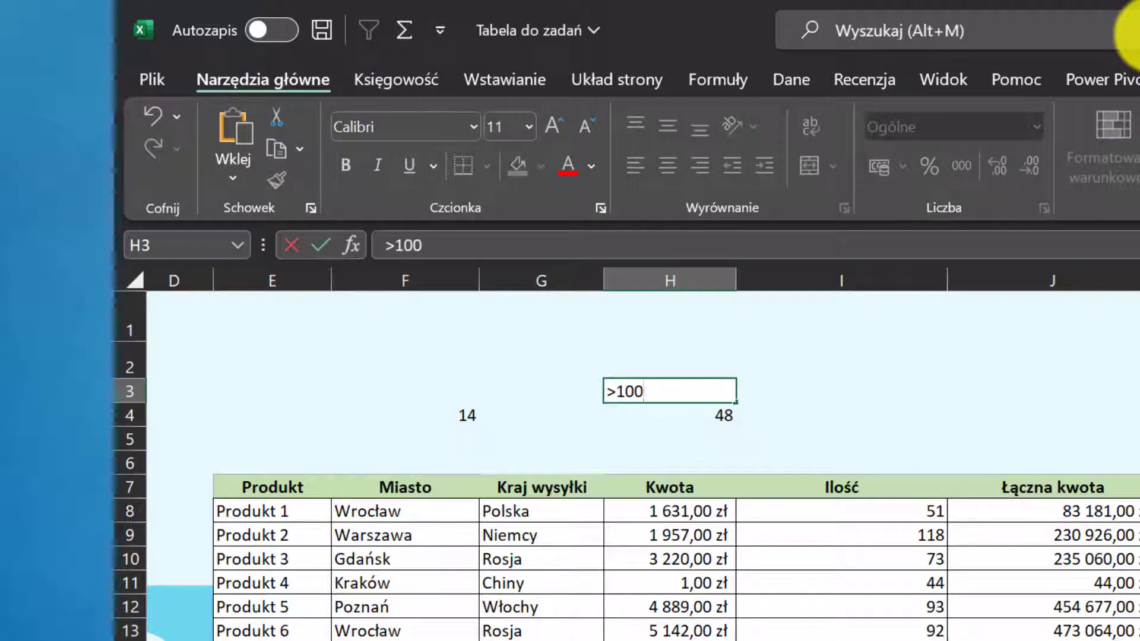
type("0")
key("Return")
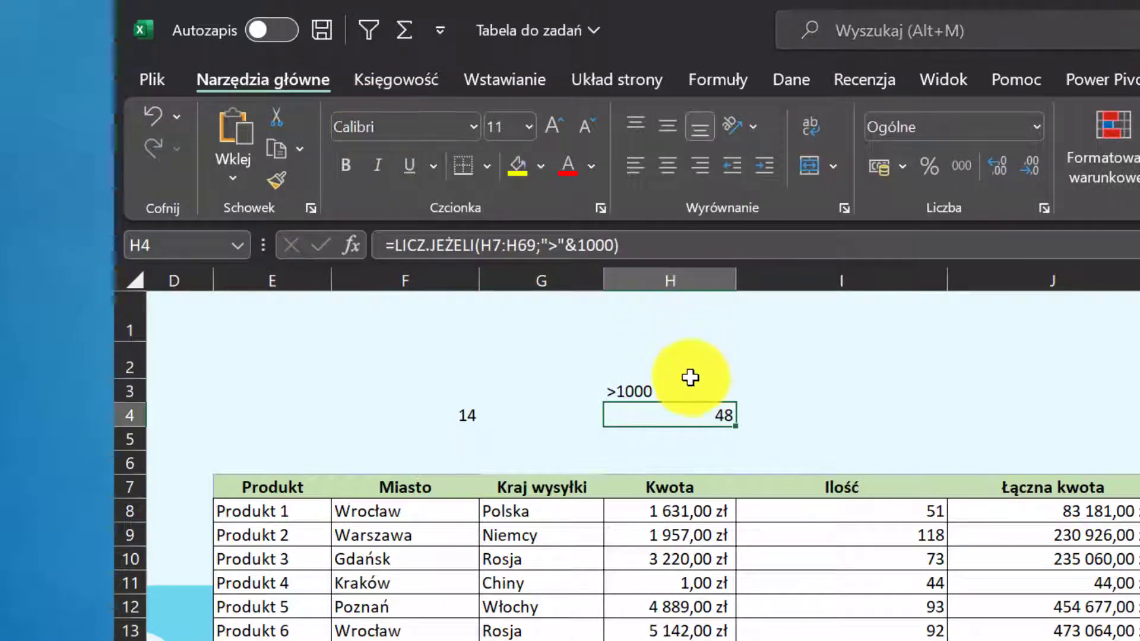
left_click(718, 385)
left_click_drag(628, 383, 468, 389)
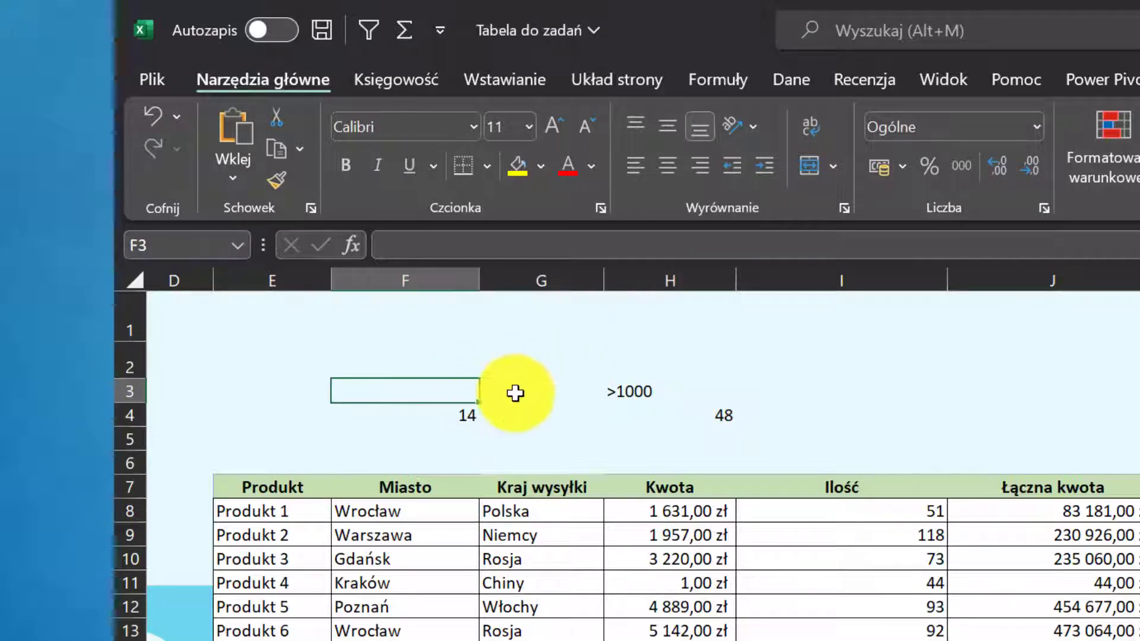
left_click(579, 387)
type("Wrocław")
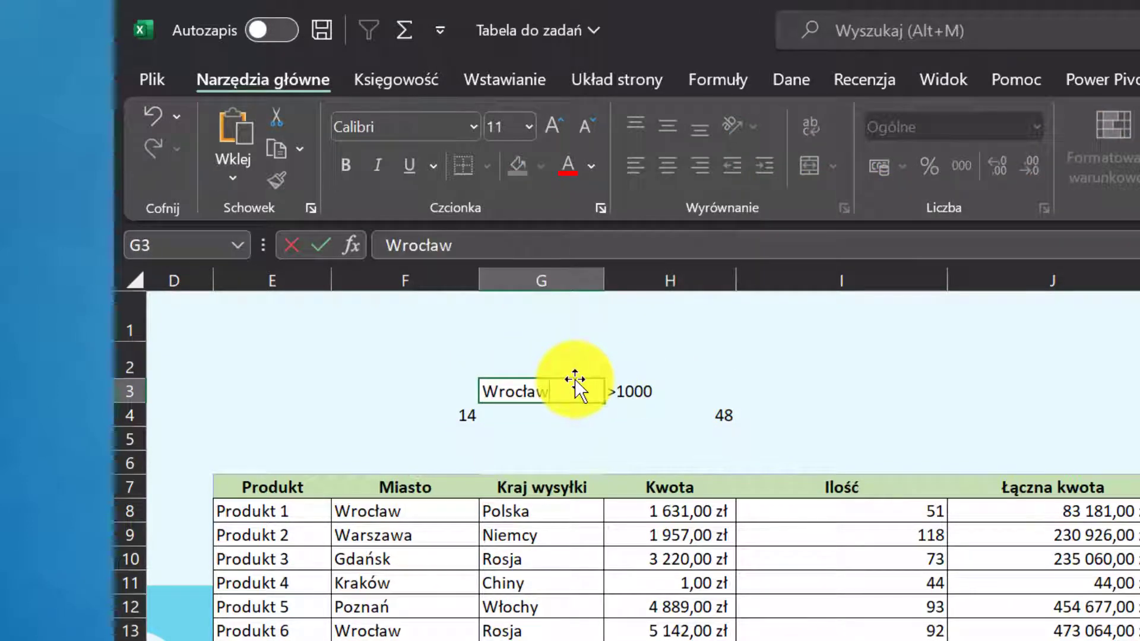
left_click(686, 412)
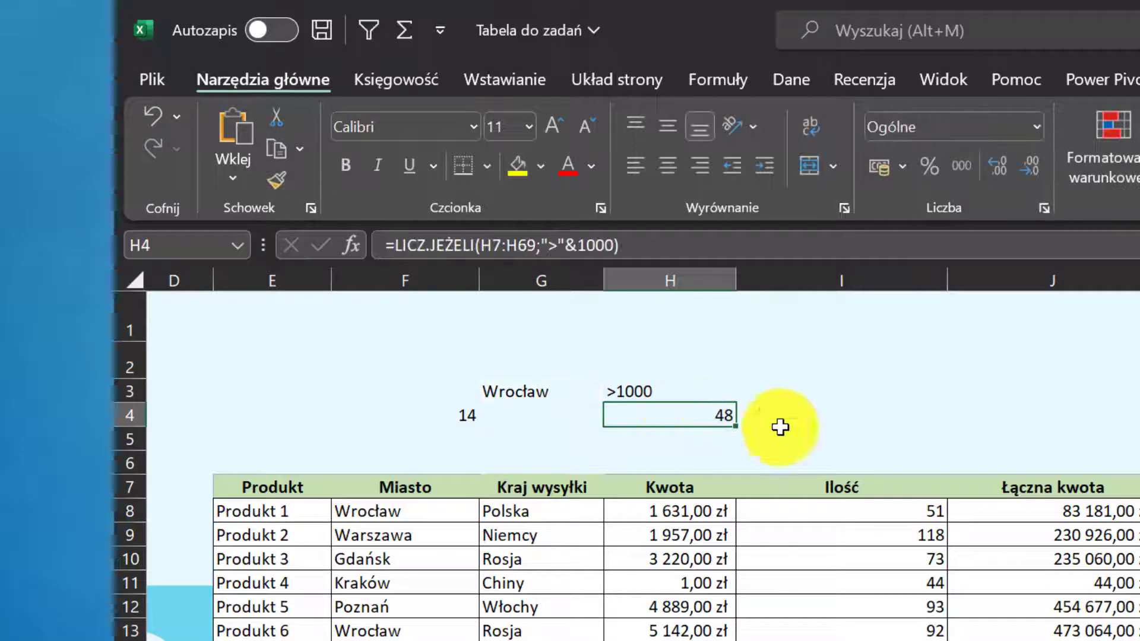
- Change H4 to =LICZ.JEŻELI(H7:H69;H3) so the criterion comes from H3
double_click(725, 411)
key("BackSpace")
key("BackSpace")
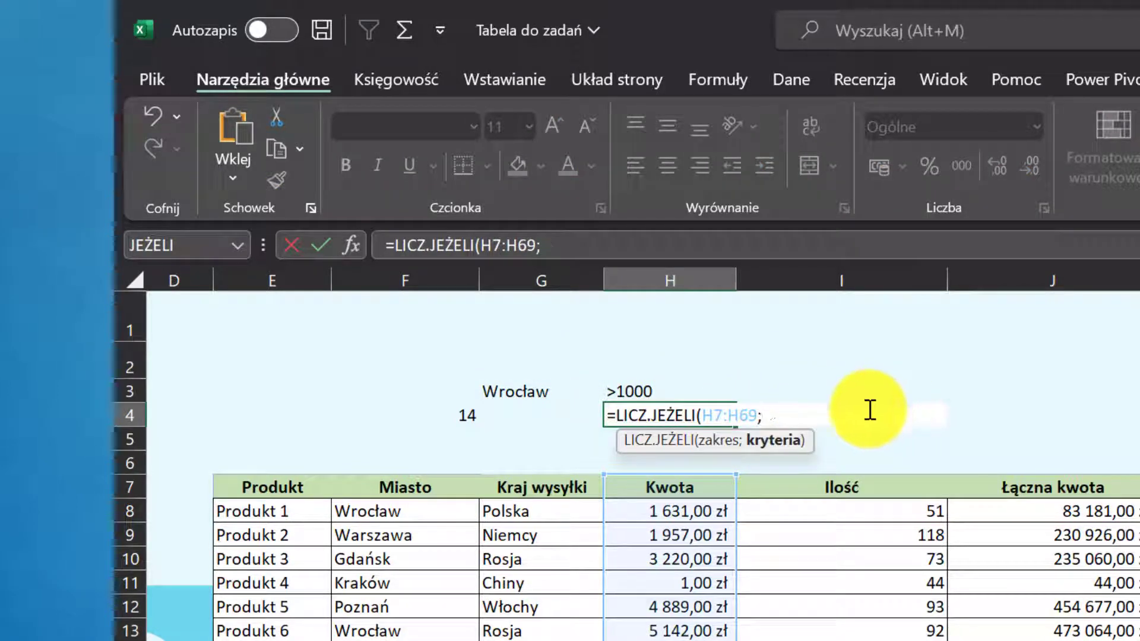
left_click(641, 384)
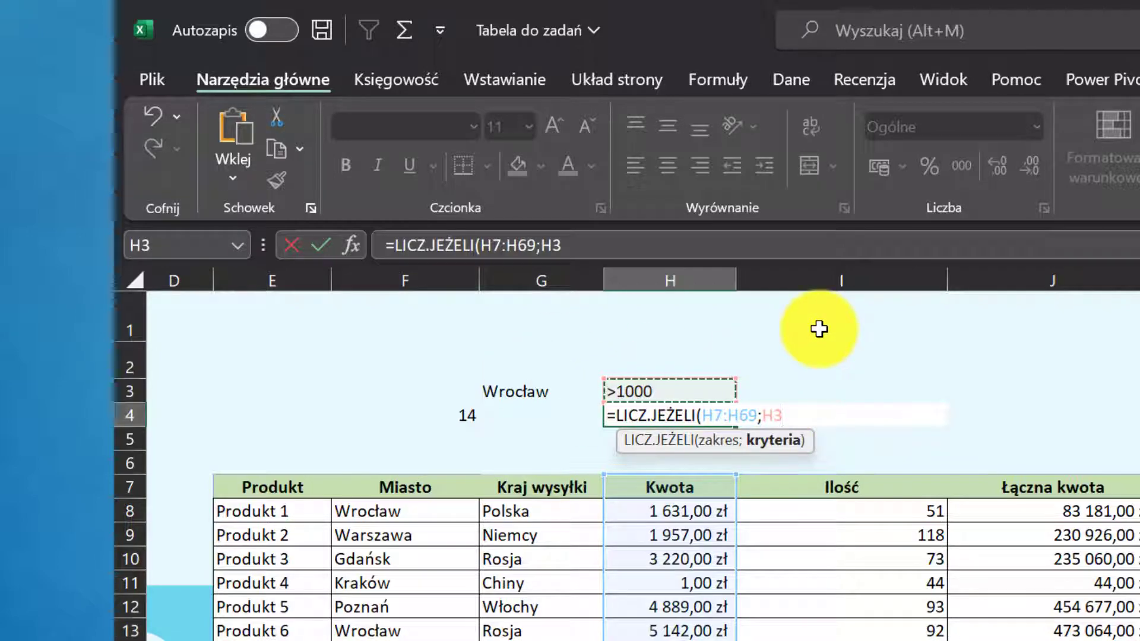
type(")")
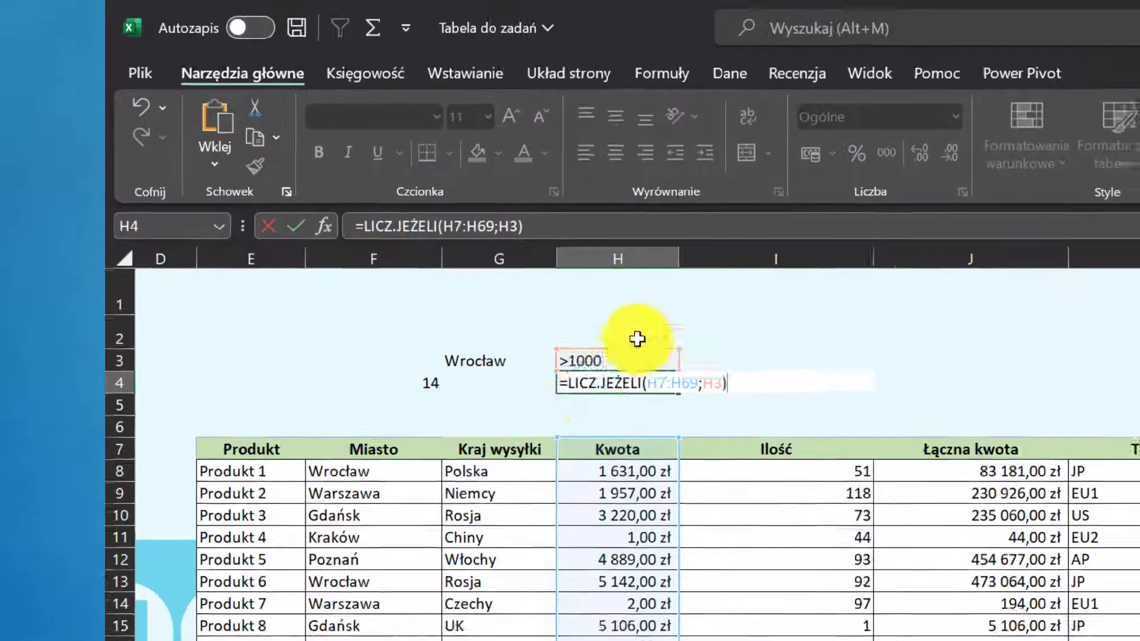
key("Return")
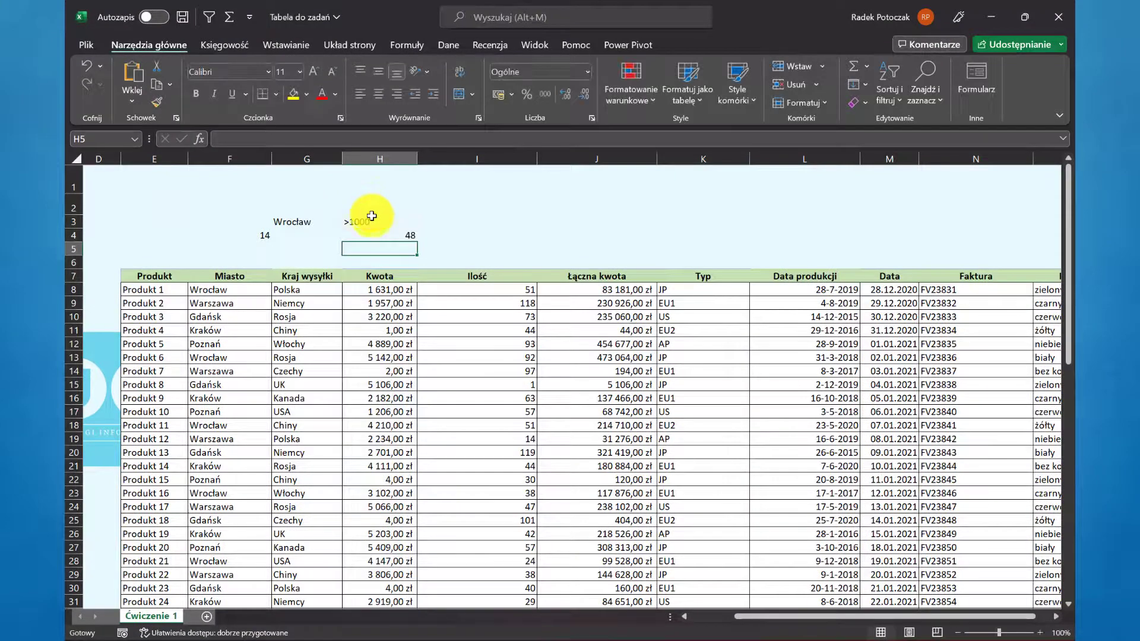
left_click(393, 222)
left_click(403, 235)
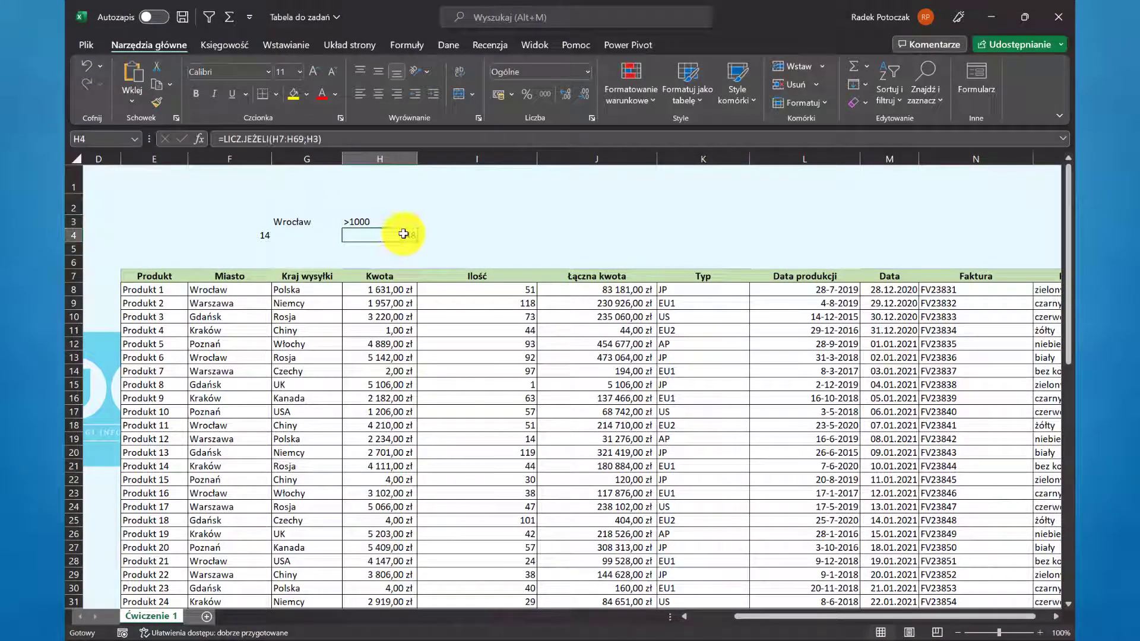
left_click(369, 223)
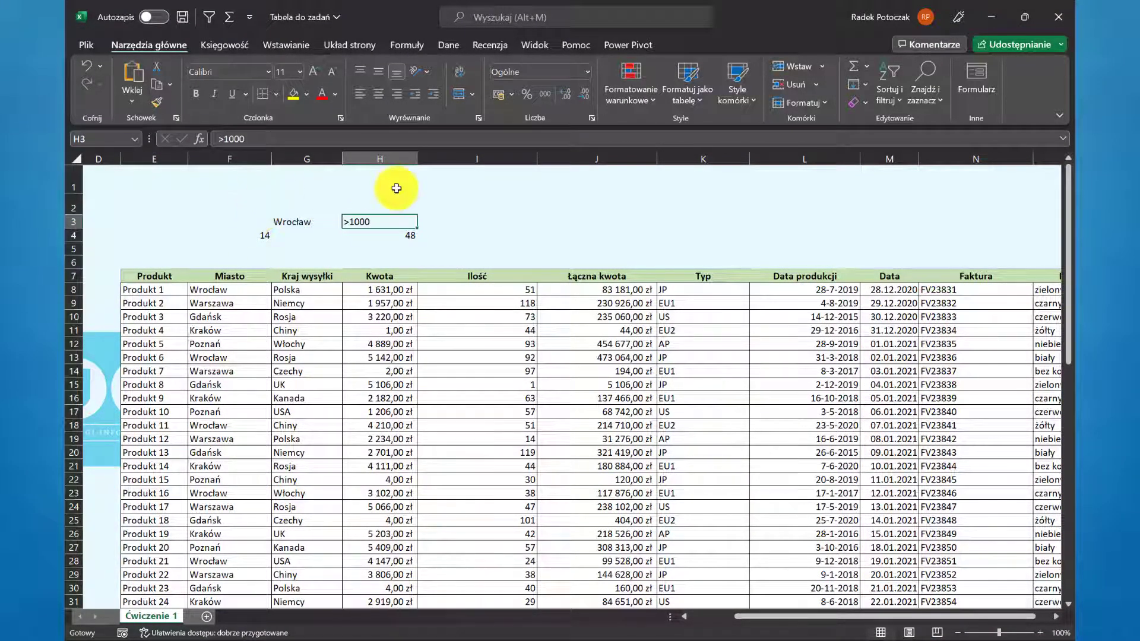
double_click(407, 235)
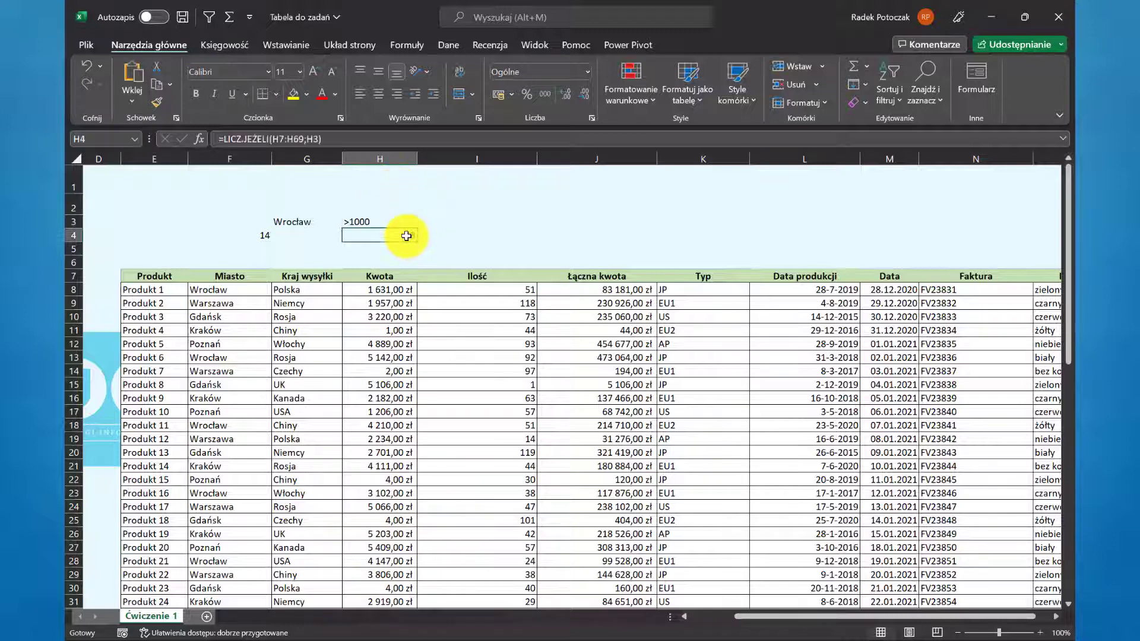
key("Escape")
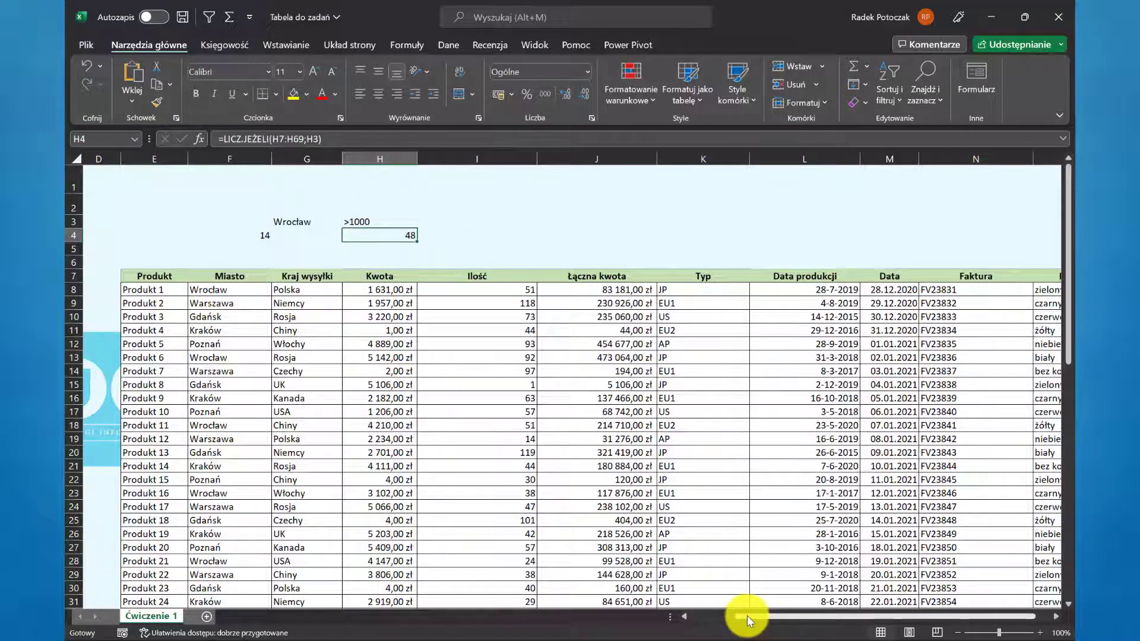
double_click(397, 235)
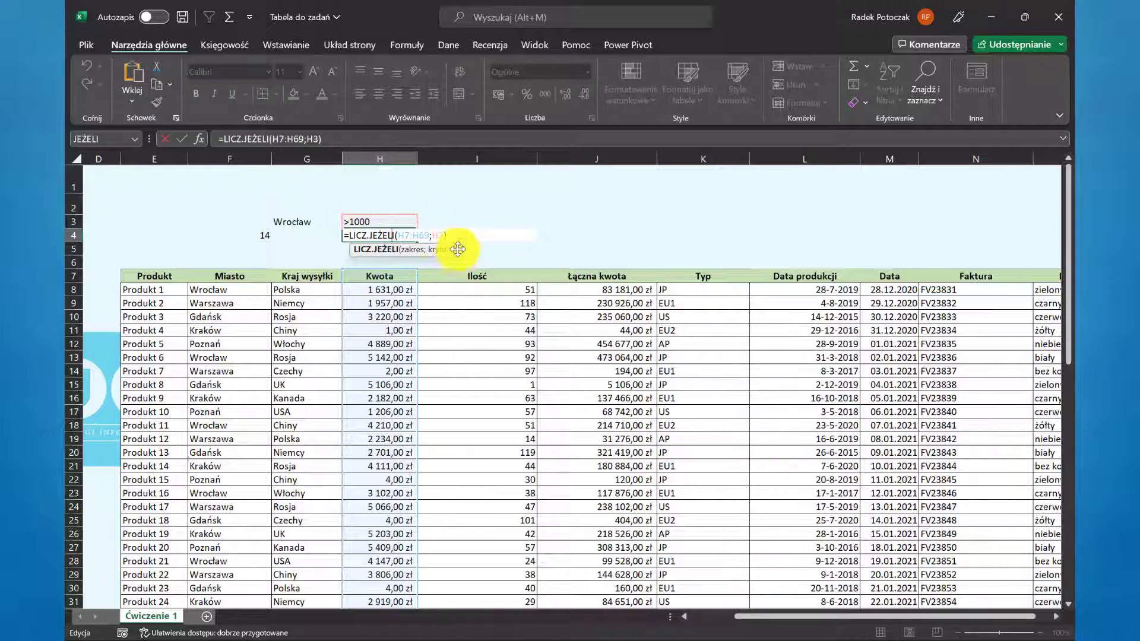
left_click_drag(458, 249, 451, 198)
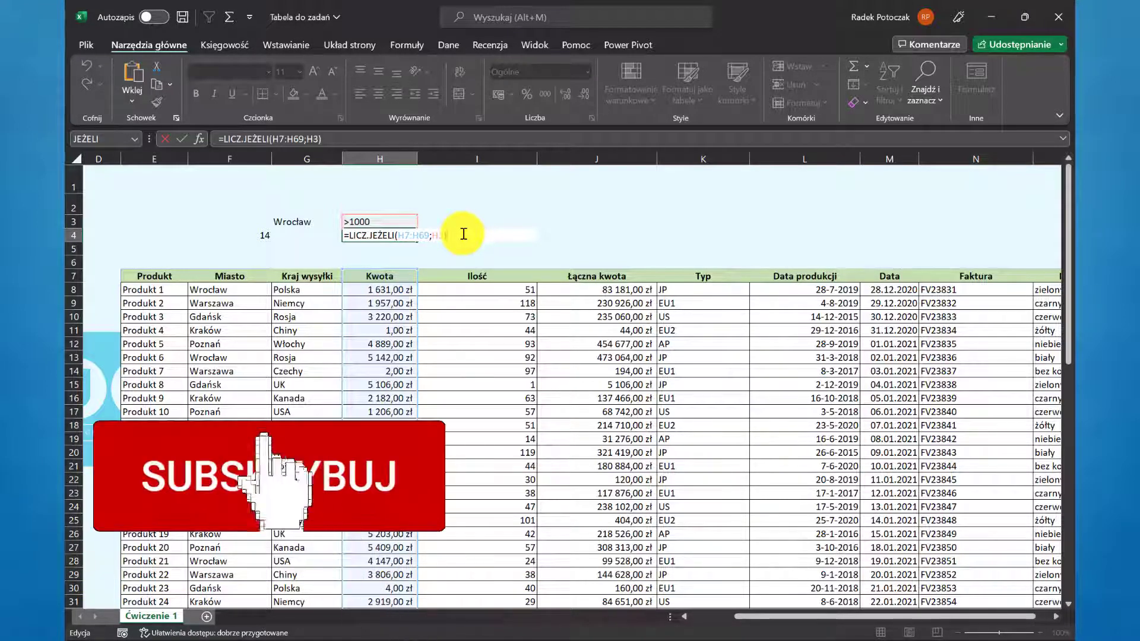
key("ctrl+Return")
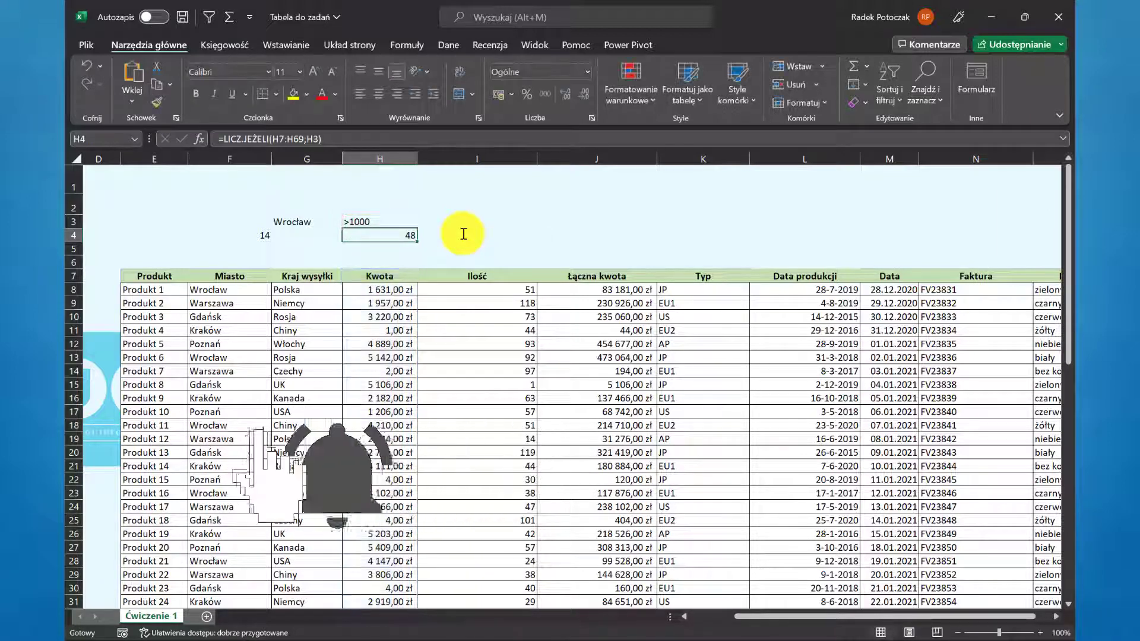